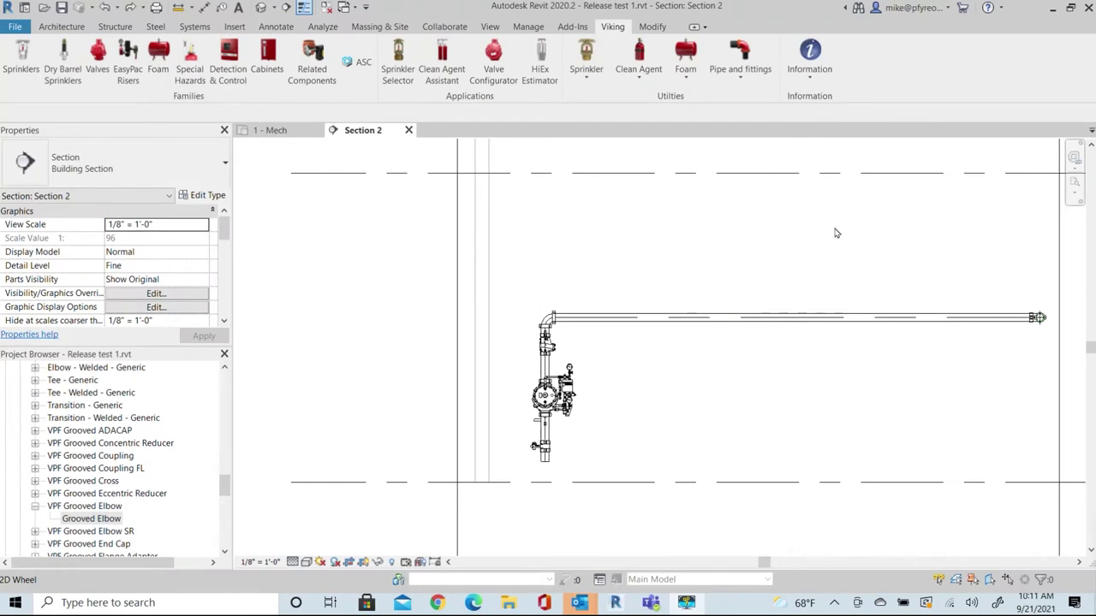
Open Cuts and Couplings from the Viking Pipe and fittings list.
click(738, 60)
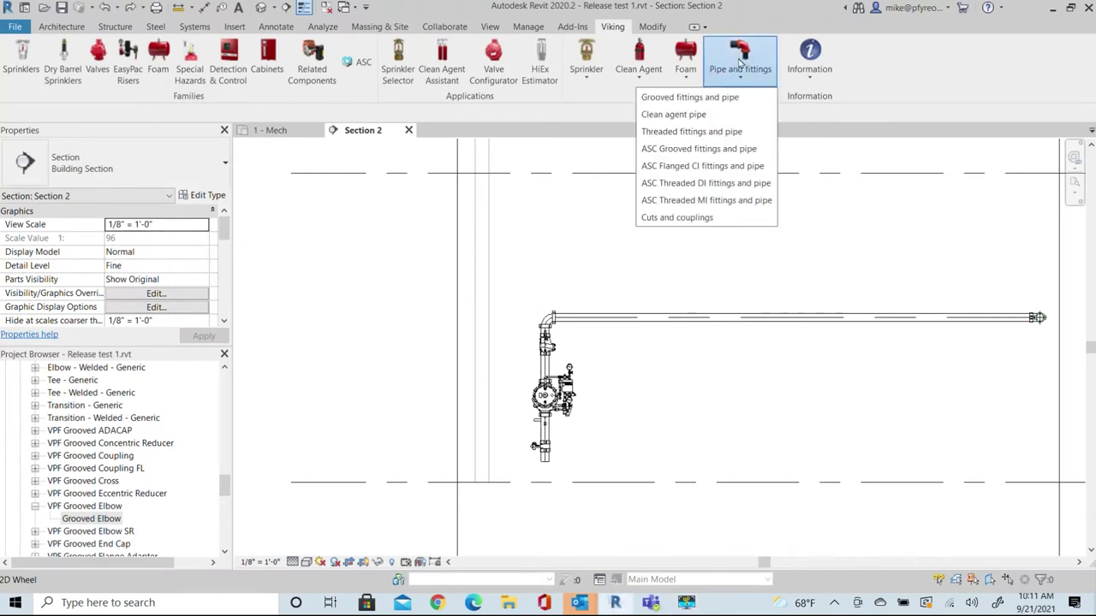
click(706, 219)
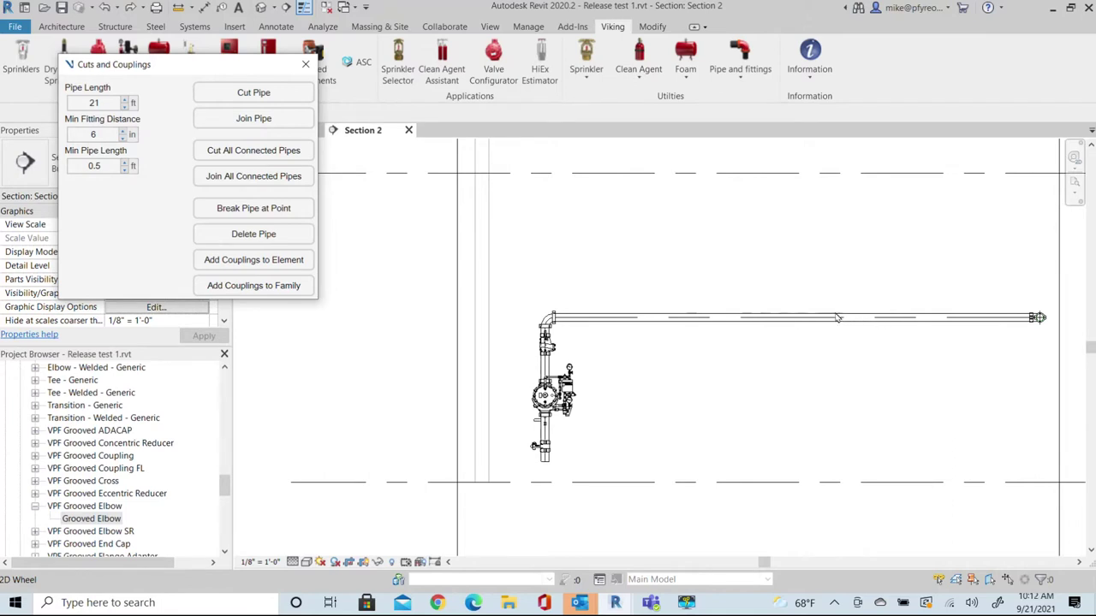
Cut the horizontal pipe at 21 ft with a coupling, then join it back into one pipe.
click(278, 97)
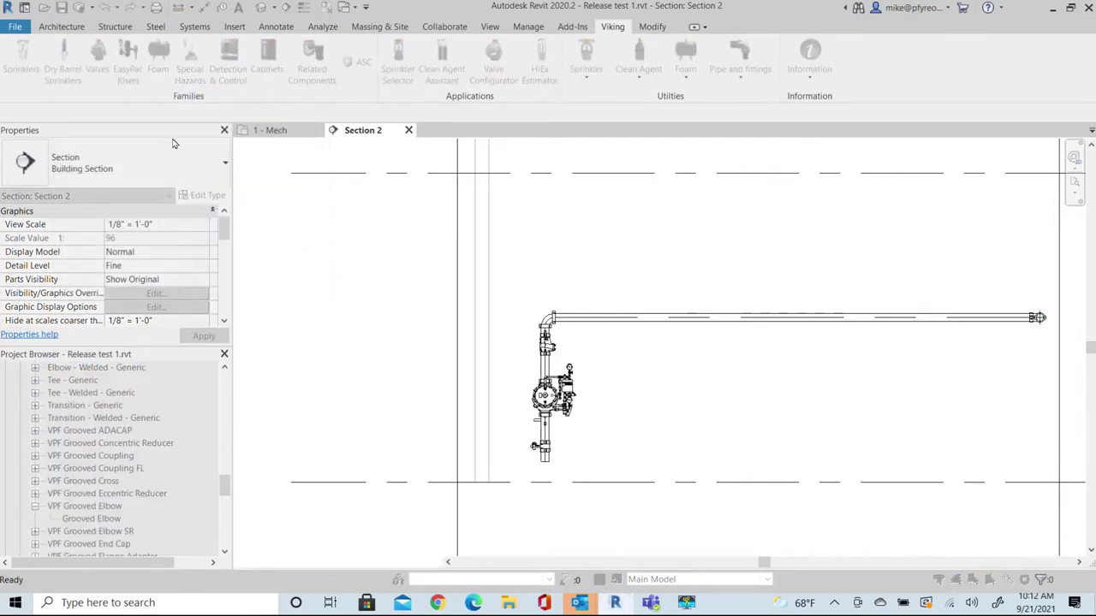
click(611, 319)
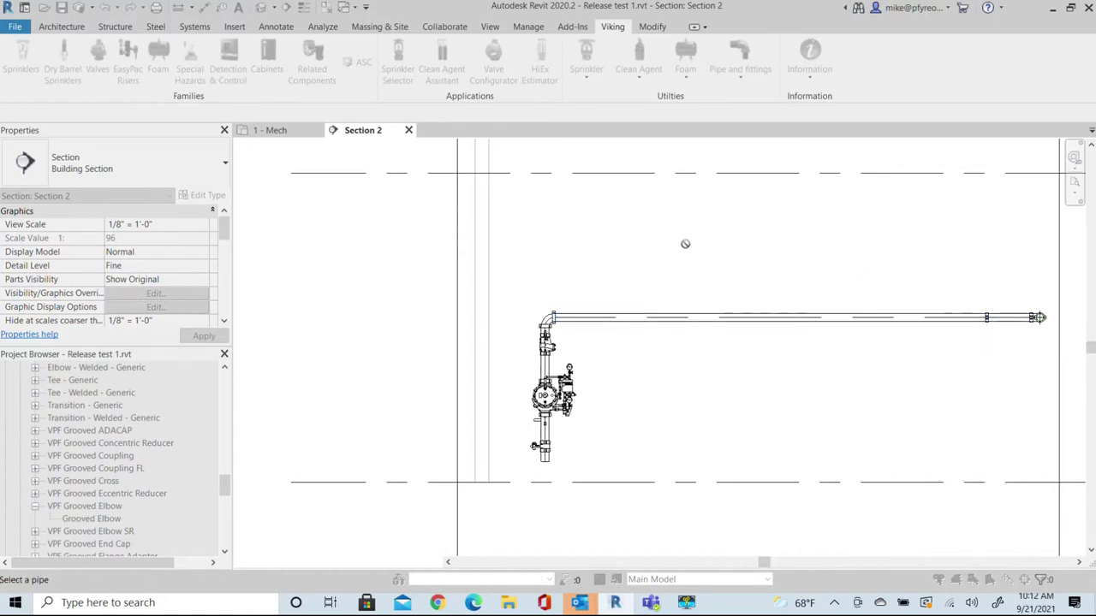
key(Escape)
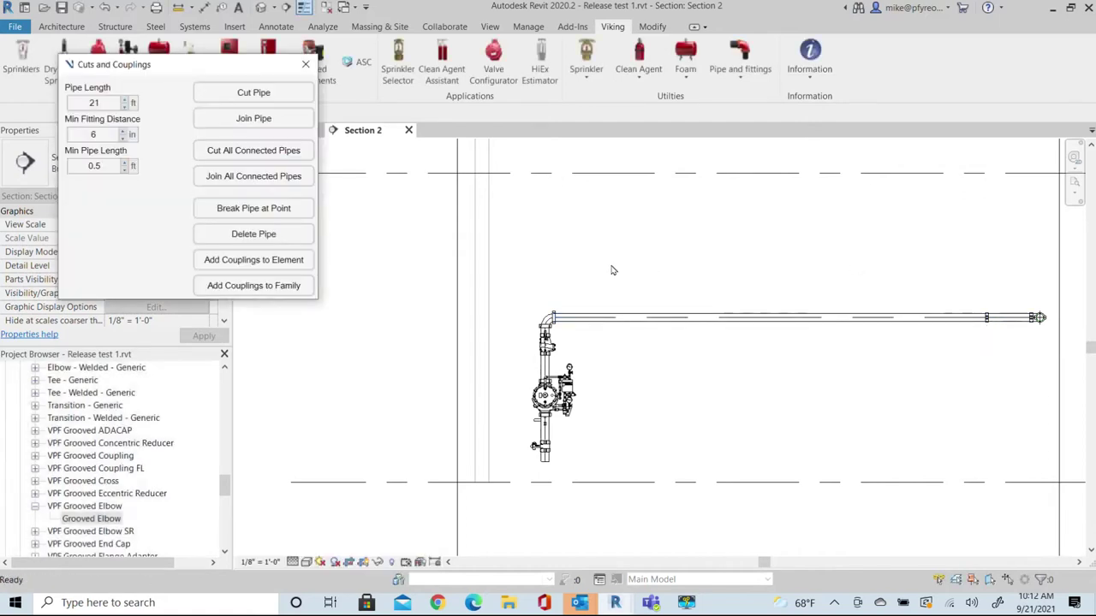
click(288, 121)
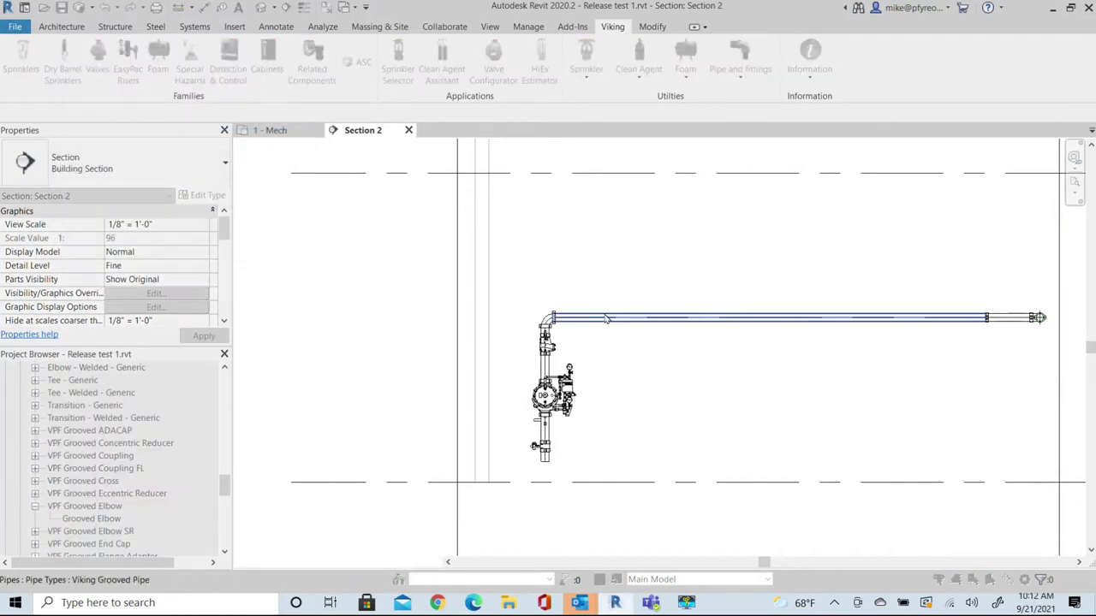
click(565, 318)
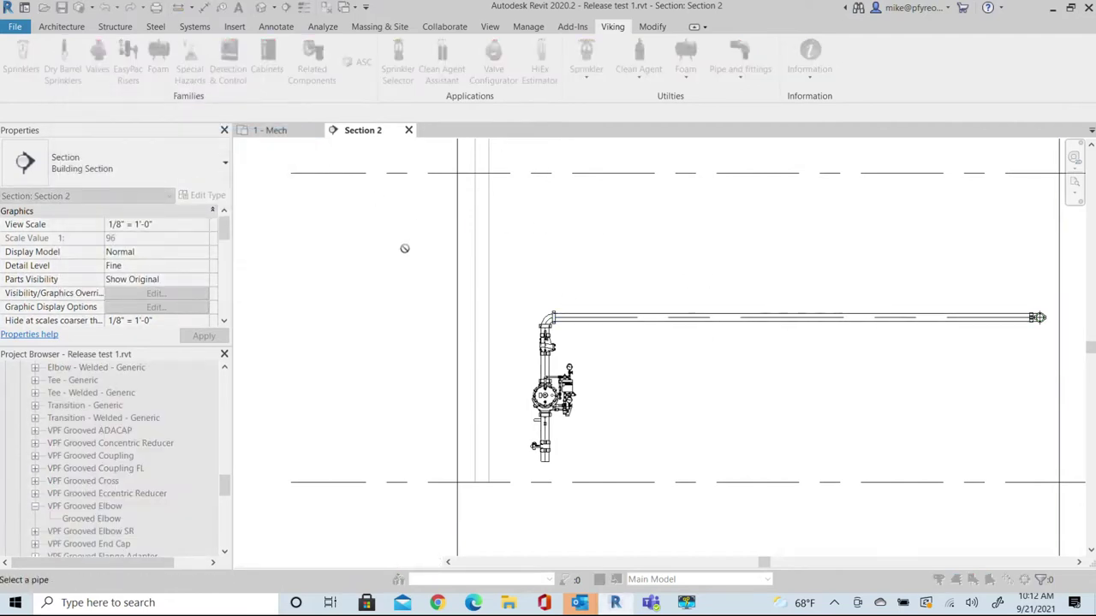
In 1 - Mech, cut both connected pipe runs into 10.5 ft lengths, then select the riser section marker.
click(272, 130)
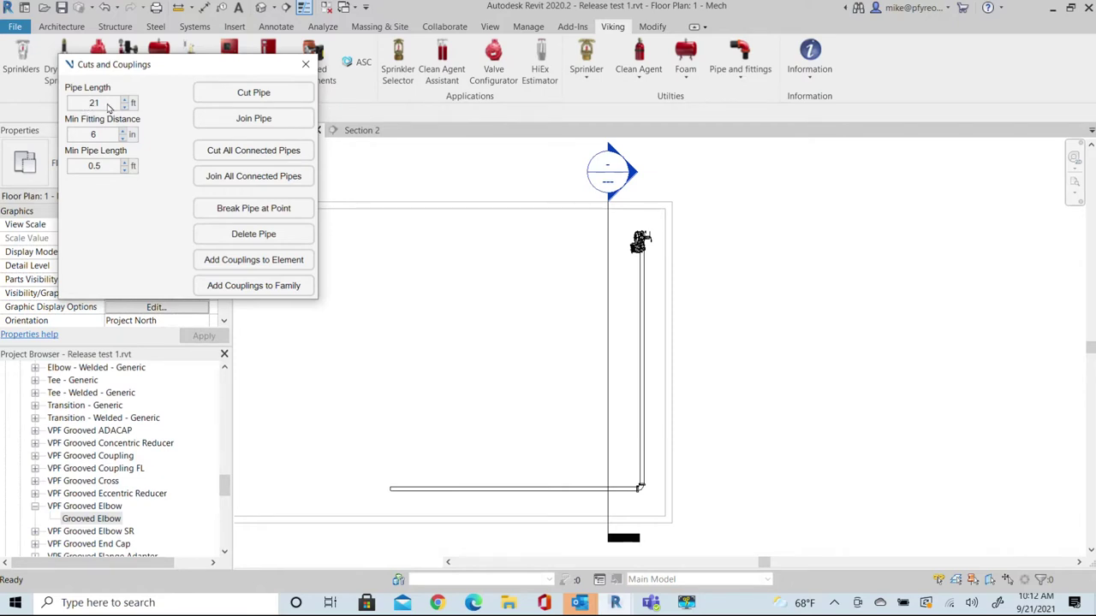
double_click(88, 103)
key(BackSpace)
key(BackSpace)
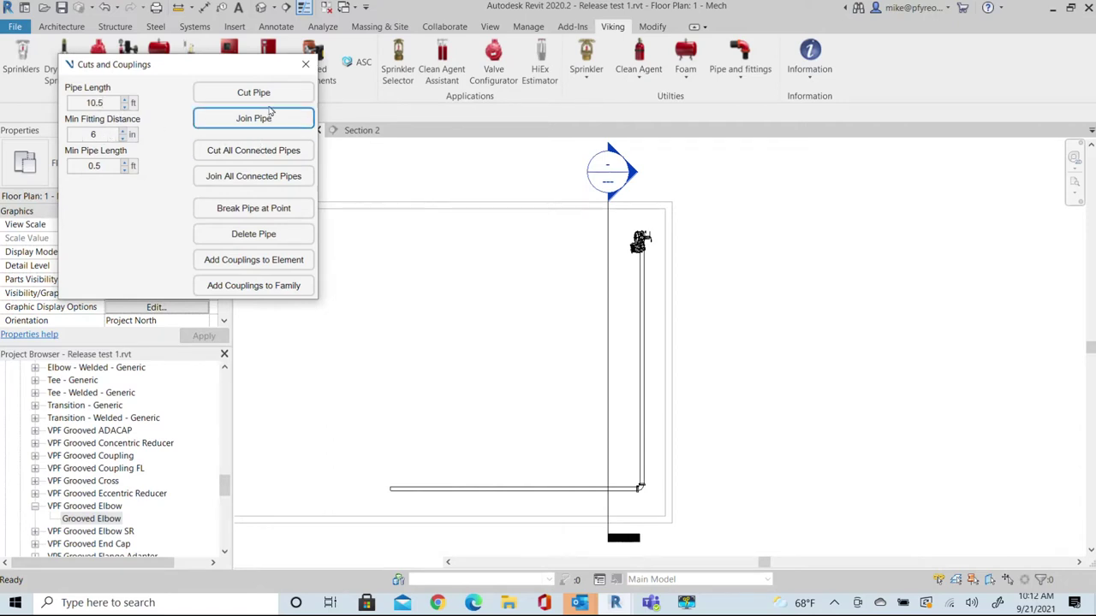
click(271, 154)
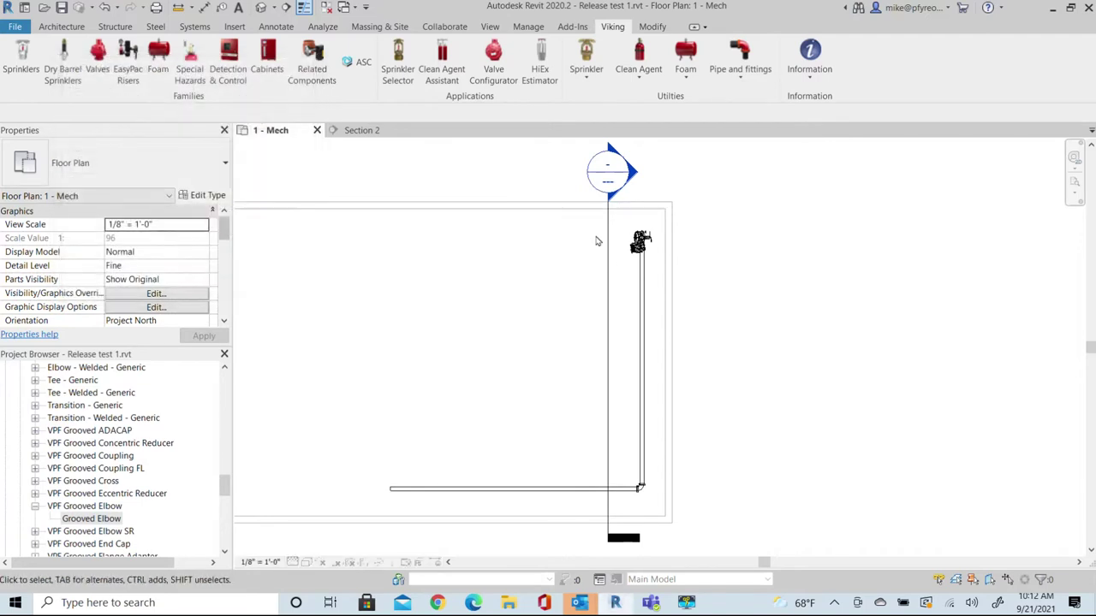
click(647, 286)
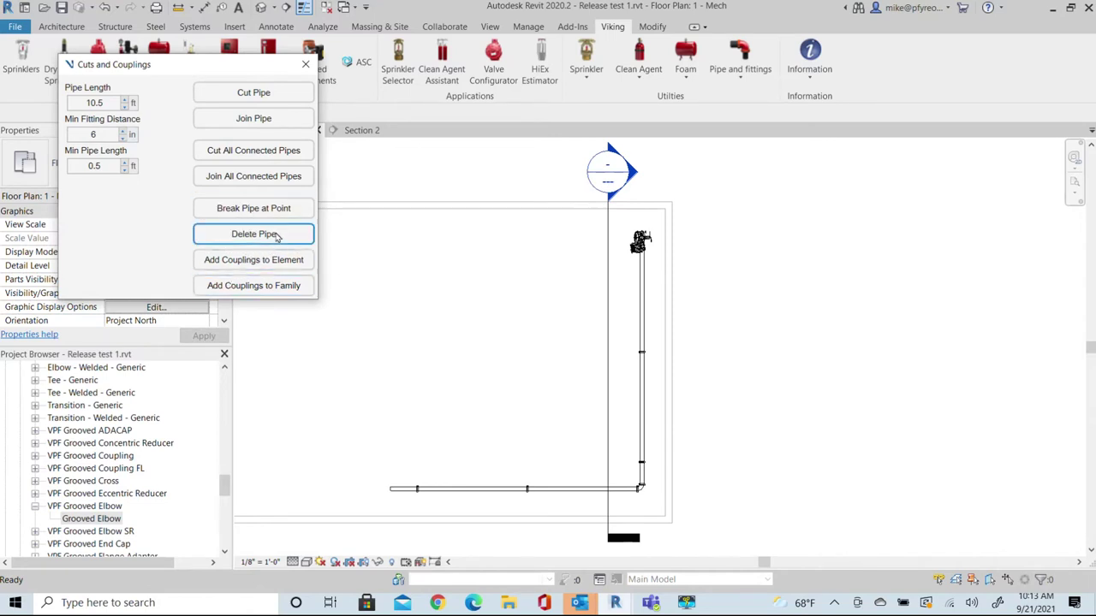
click(633, 171)
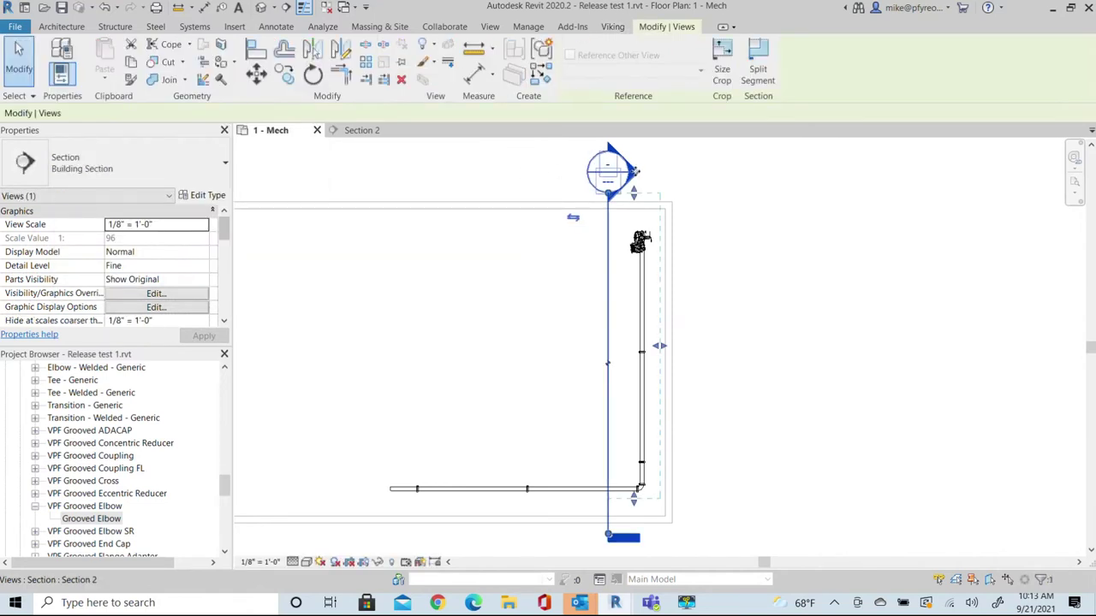
Open Section 2 and zoom in on the riser and its valves.
double_click(638, 174)
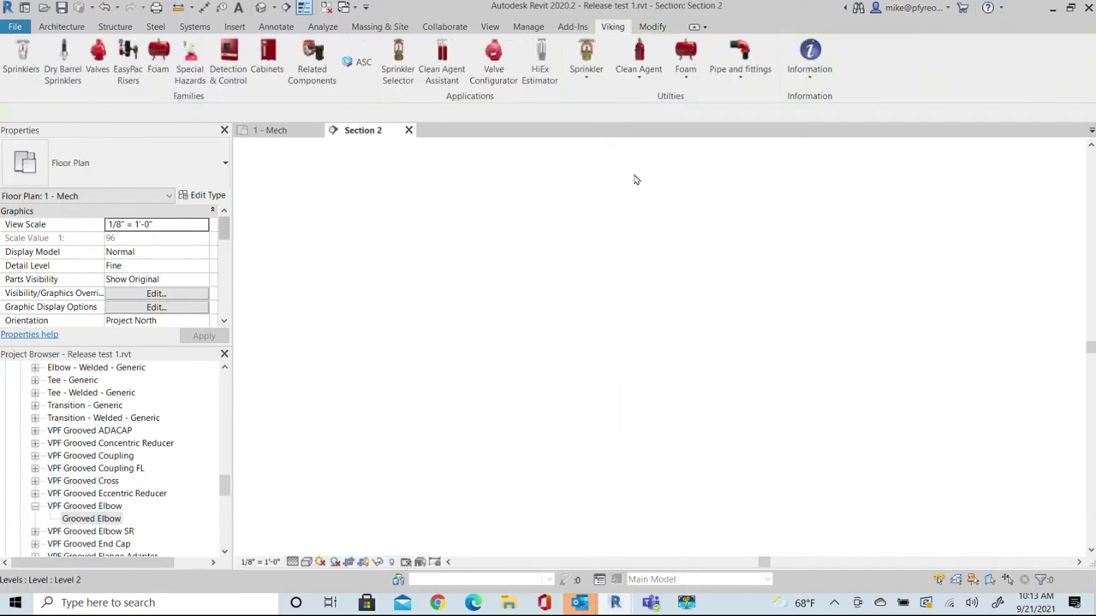
scroll(555, 386, up, 2)
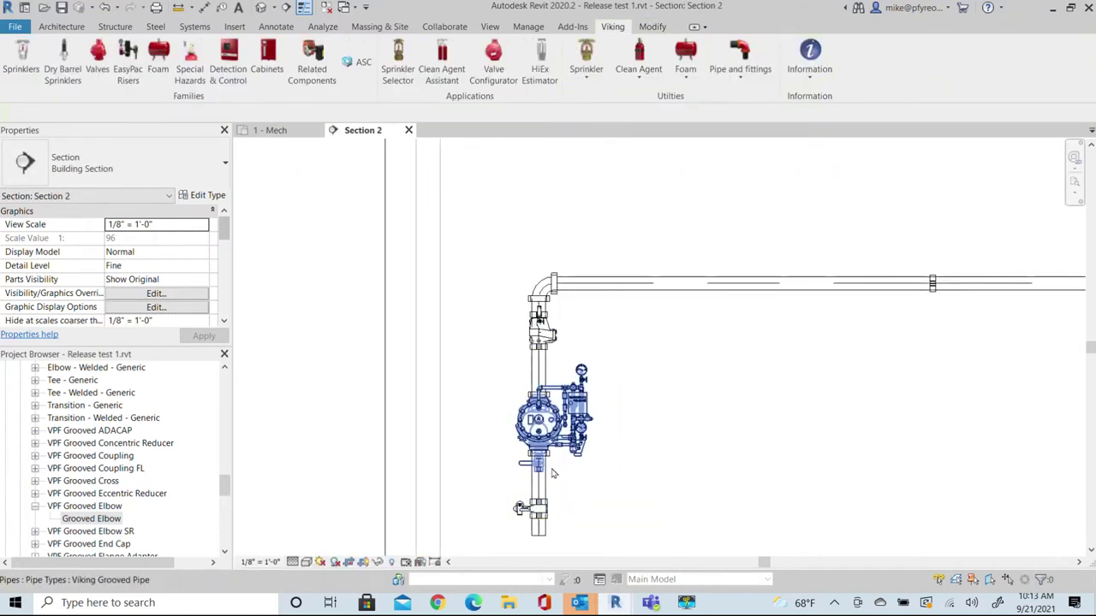
scroll(565, 469, up, 1)
middle_drag(605, 476, 660, 457)
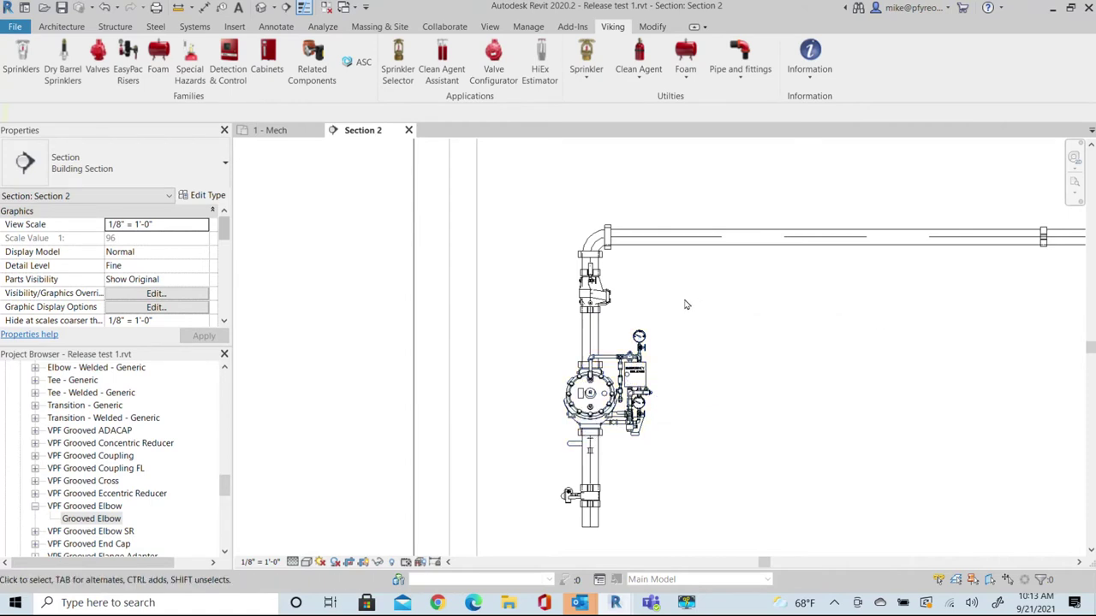
click(736, 85)
Delete the pipe between the riser valves so the upper fitting drops onto the valve.
click(680, 218)
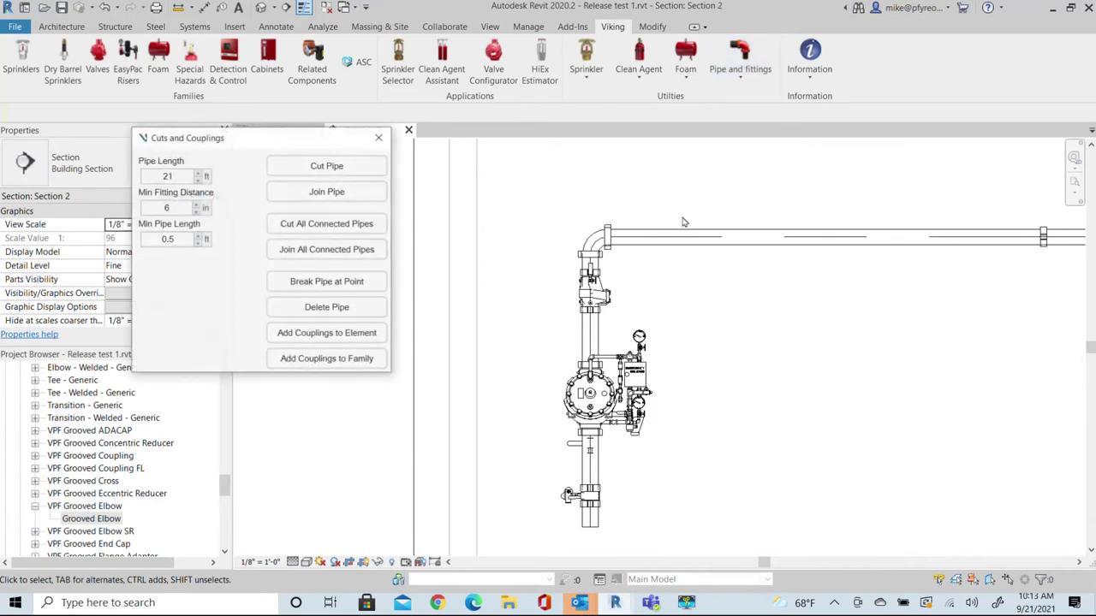
click(353, 311)
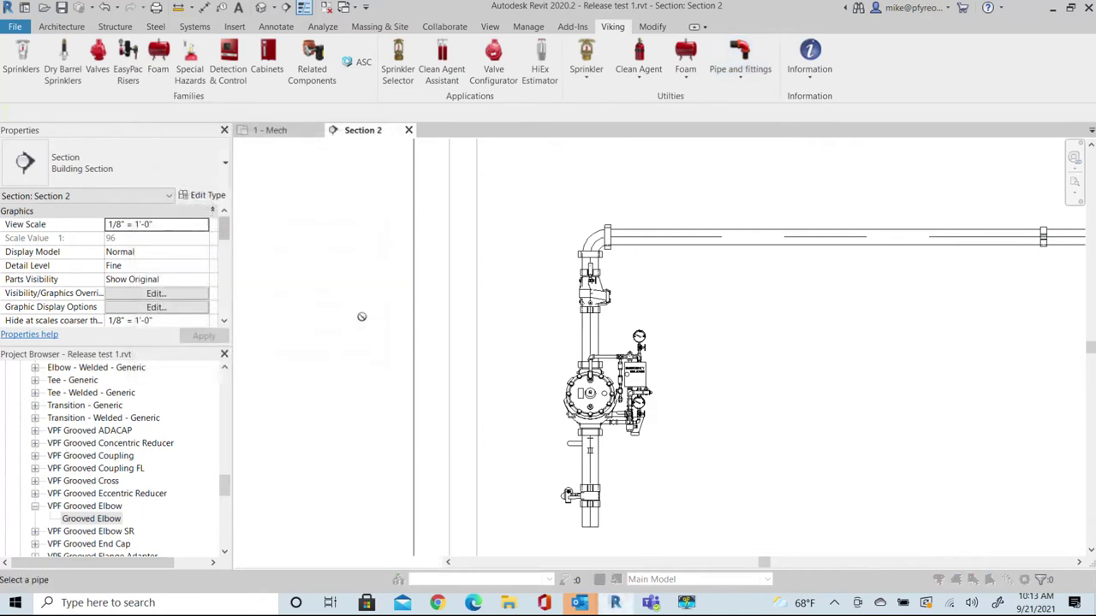
scroll(609, 343, up, 3)
scroll(609, 343, up, 2)
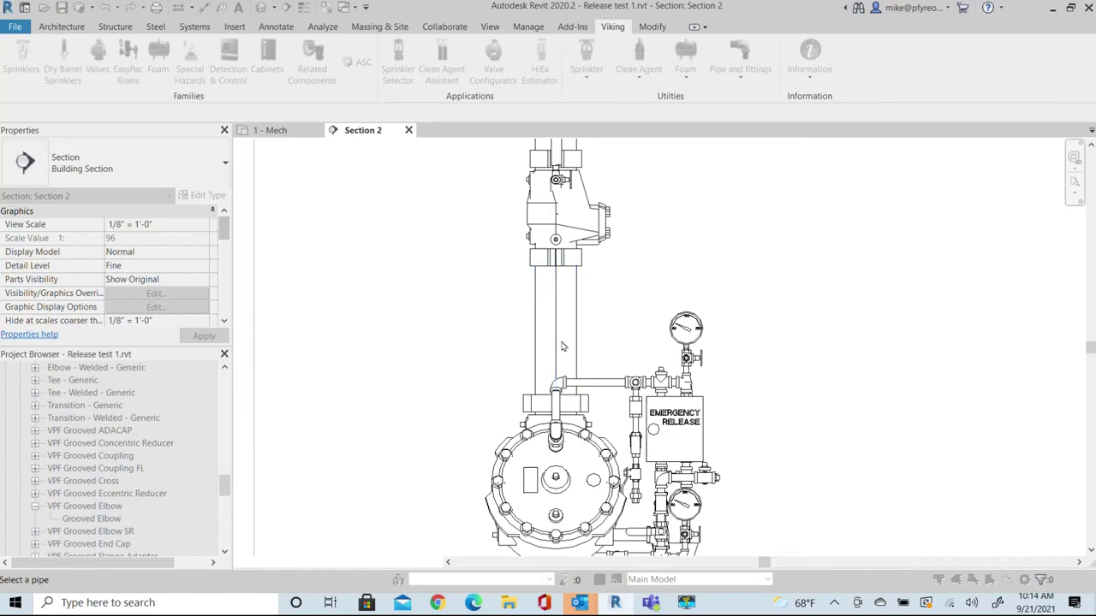
click(534, 375)
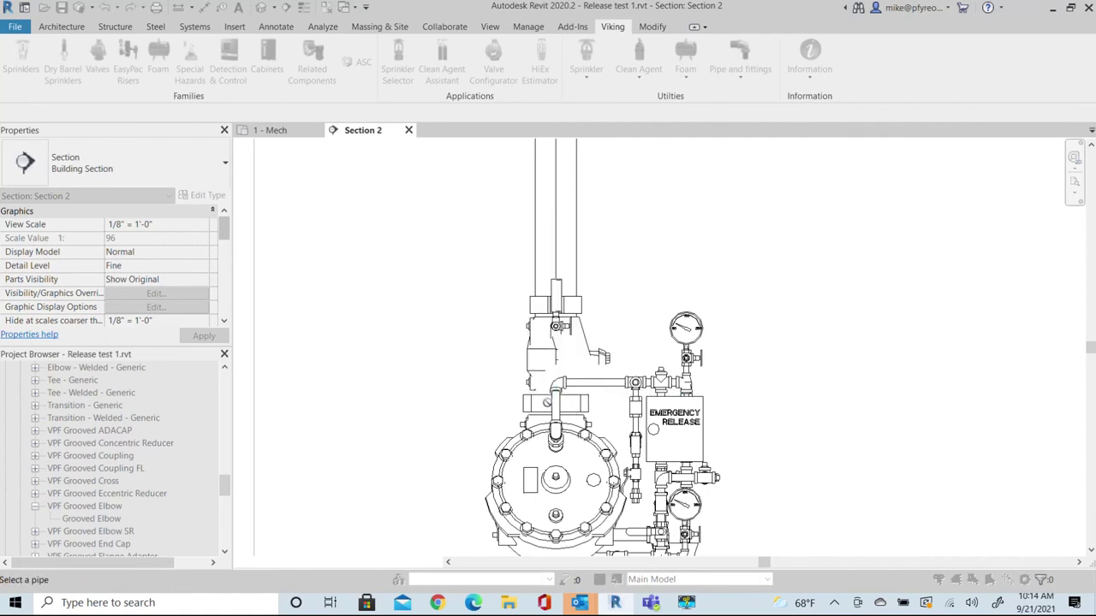
middle_drag(534, 375, 585, 393)
scroll(539, 479, down, 2)
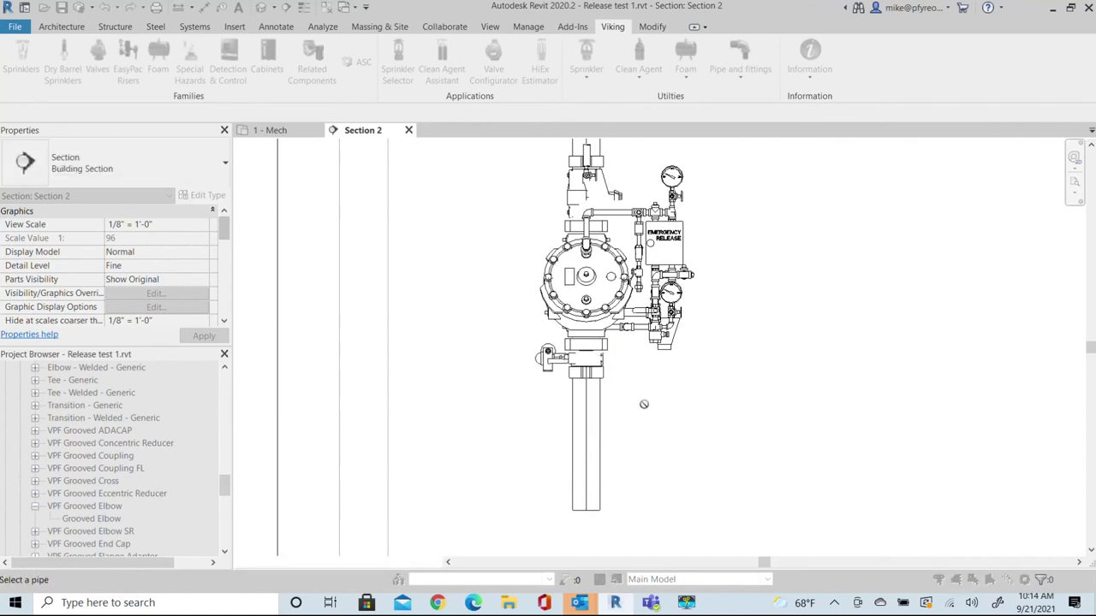
middle_drag(651, 386, 635, 504)
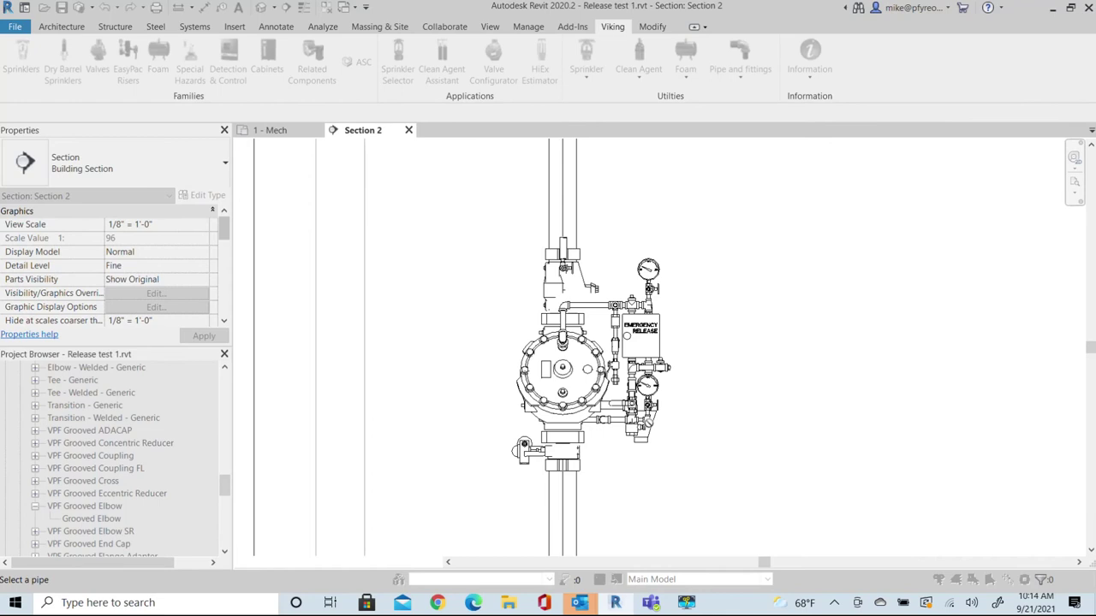
Finish deleting and re-cut the connected riser and horizontal pipes into 21 ft lengths.
scroll(769, 351, down, 2)
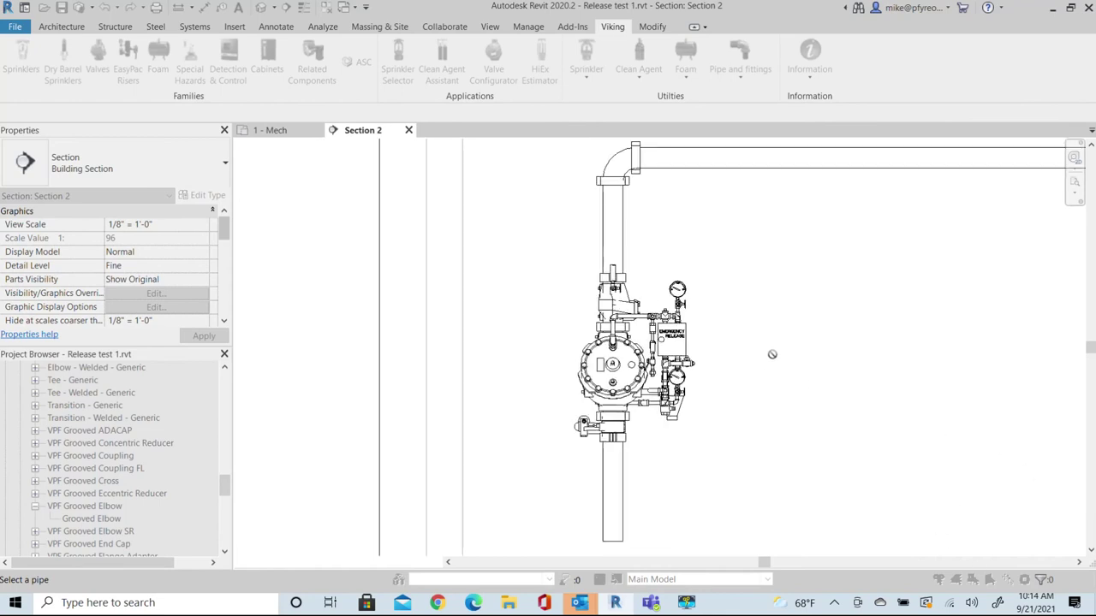
click(737, 159)
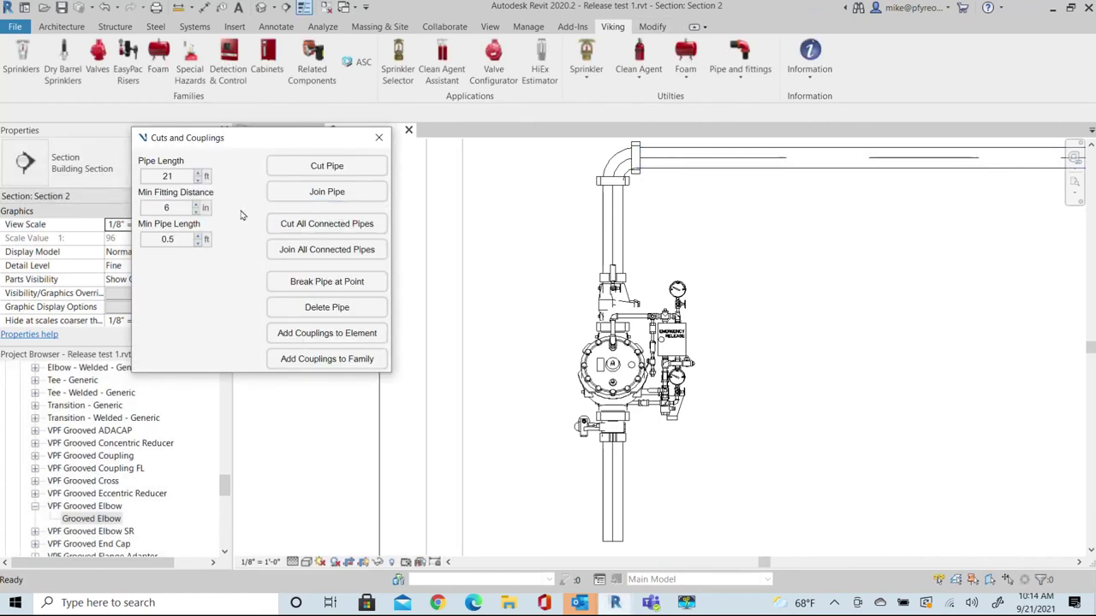
click(342, 189)
click(310, 226)
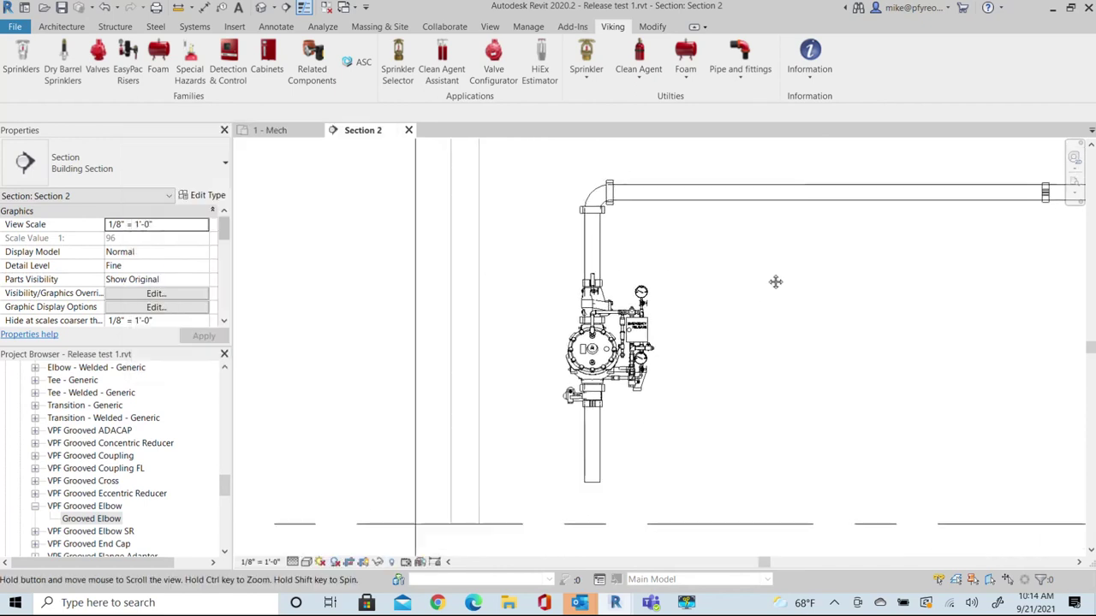